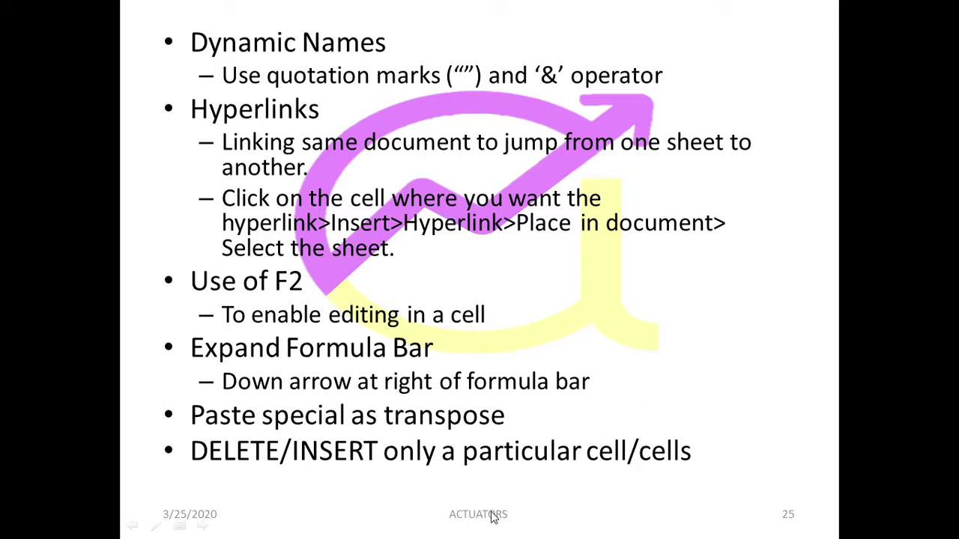
Step: Switch from the PowerPoint slide to the Excel workbook showing the FEATURES II cell tables
key("alt+Tab")
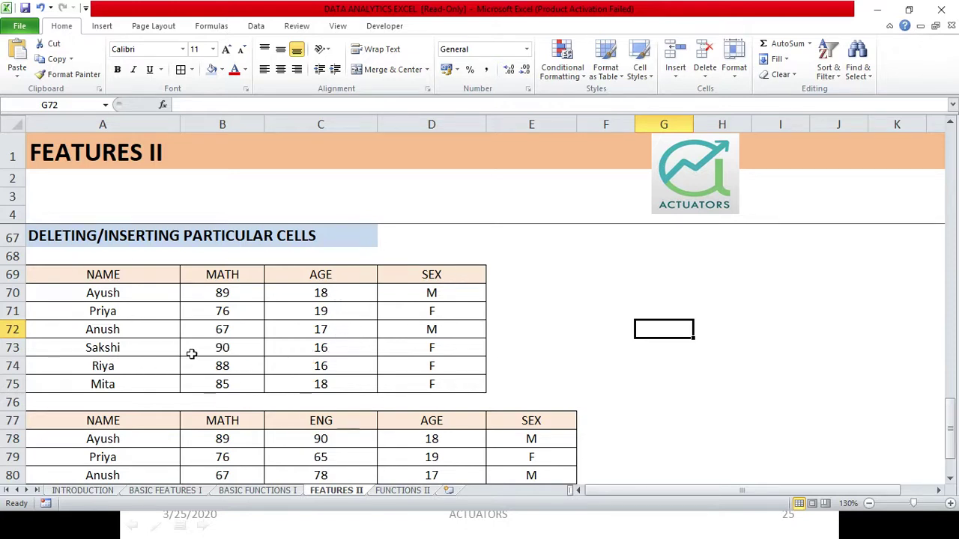
key("Up")
key("Up")
key("Up")
key("Up")
key("Up")
key("Left")
key("Left")
key("Left")
key("Left")
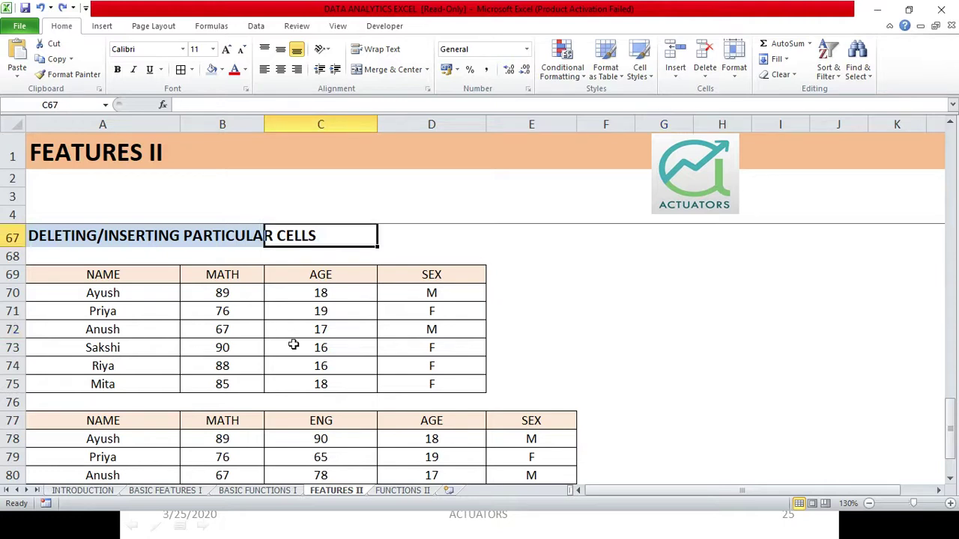
left_click(62, 8)
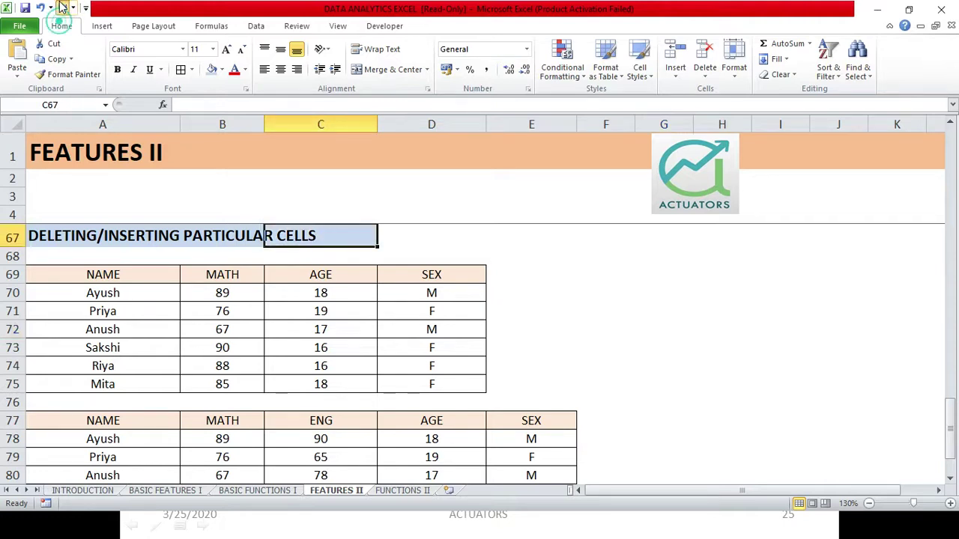
left_click(318, 349)
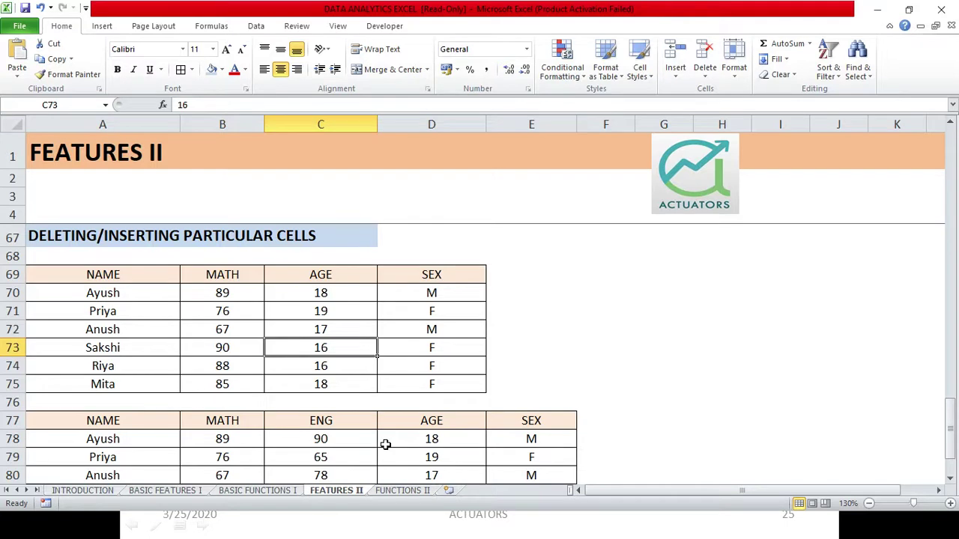
left_click(328, 124)
right_click(330, 126)
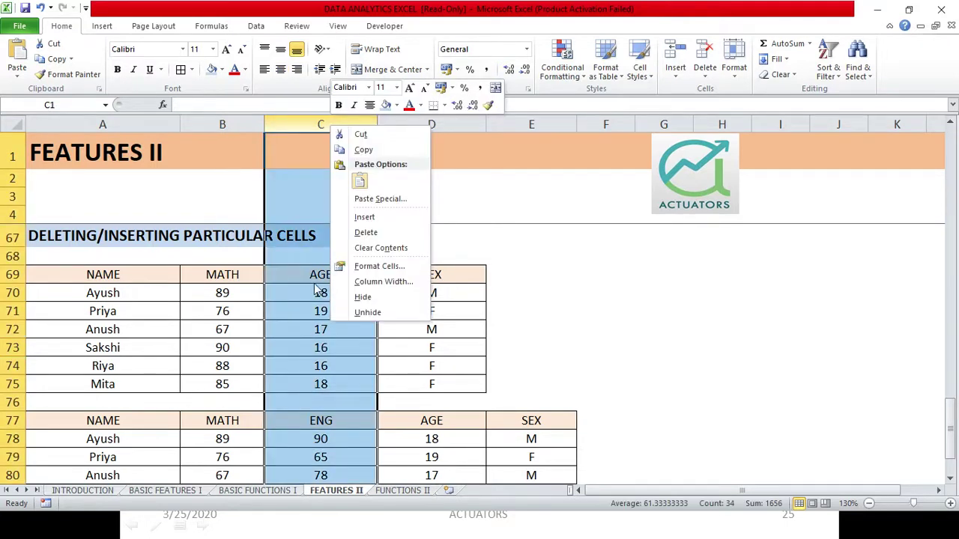
key("Escape")
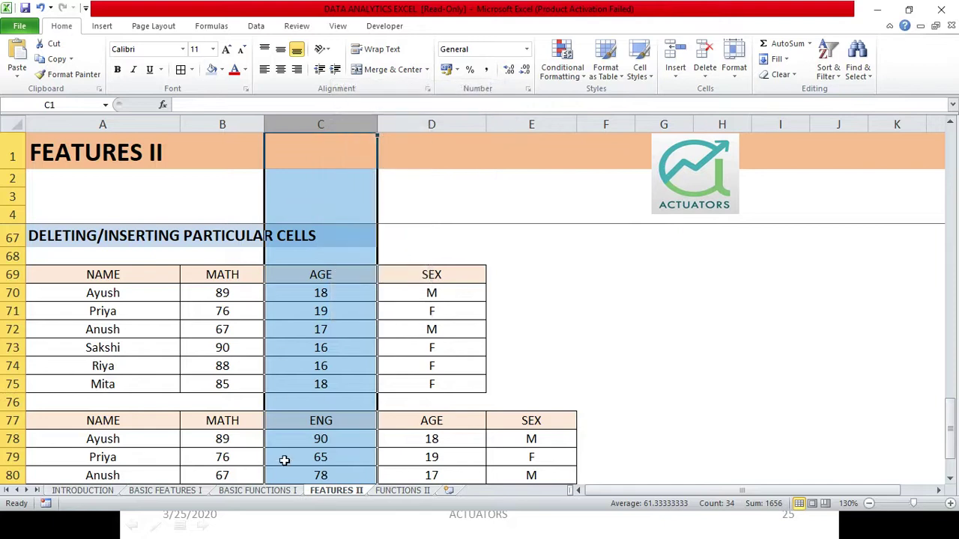
left_click(285, 458)
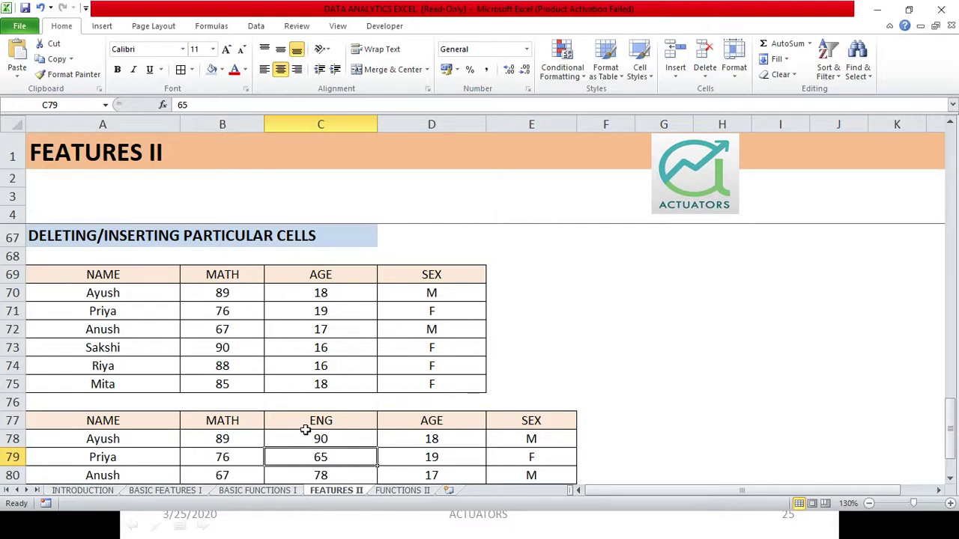
Step: Delete the first table's AGE cells C69:C75 with Shift cells left, leaving NAME, MATH, SEX
left_click_drag(333, 277, 334, 376)
right_click(327, 349)
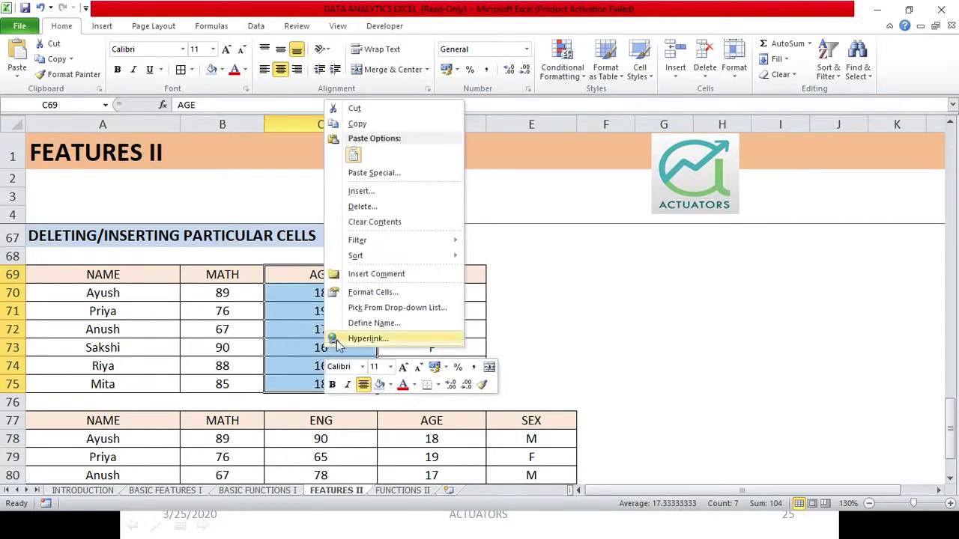
left_click(378, 208)
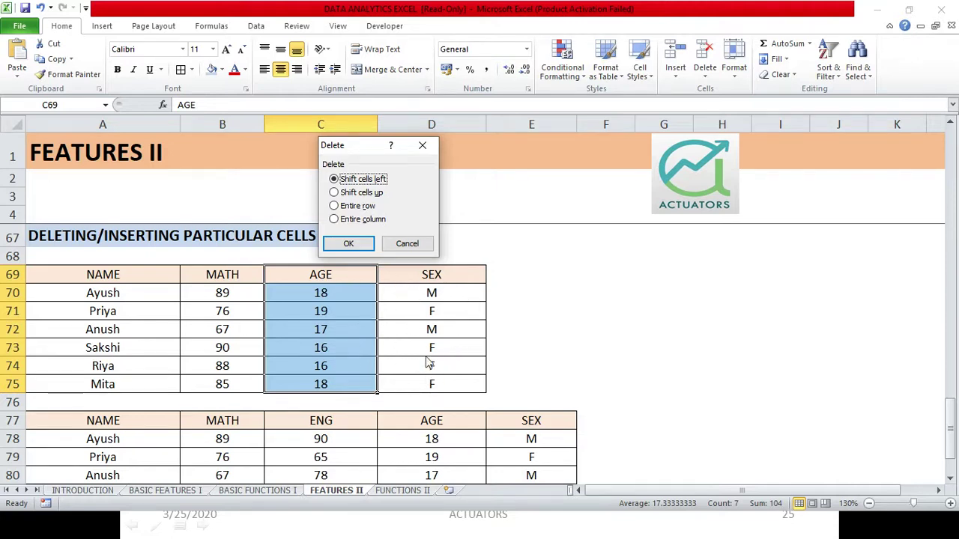
left_click(350, 243)
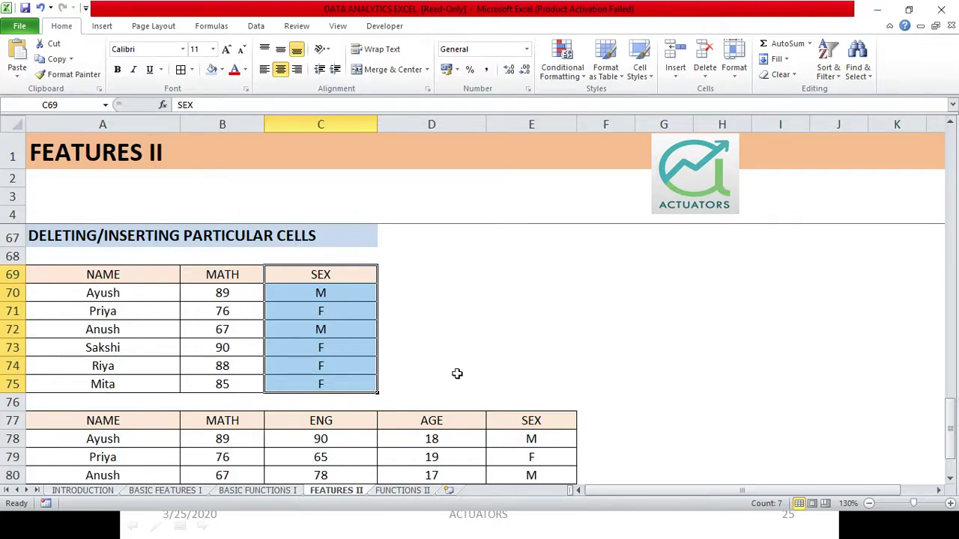
key("Down")
key("Down")
key("Down")
key("Down")
key("Down")
key("Down")
key("Down")
key("Down")
key("Down")
key("Down")
key("Down")
key("Down")
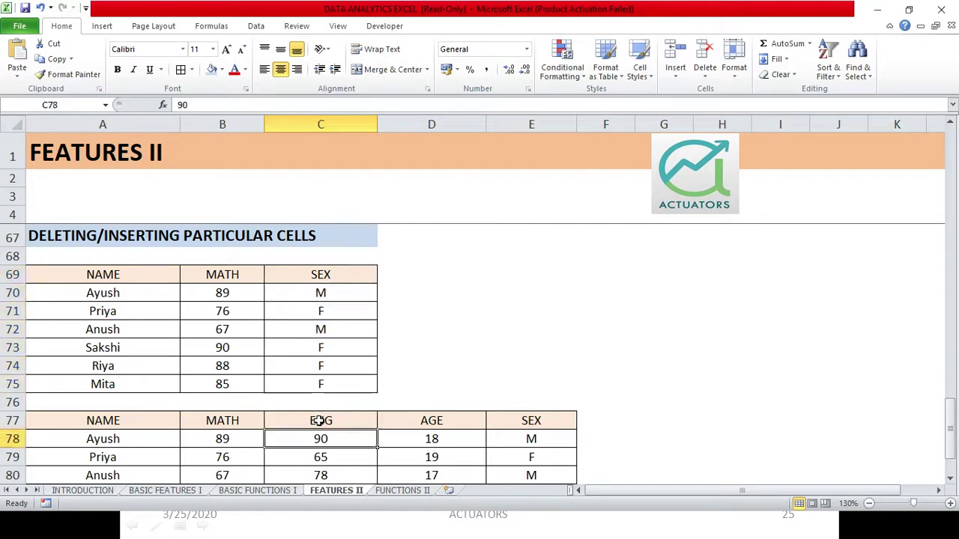
Step: Delete the second table's ENG cells C77:C83 with Shift cells left, moving AGE and SEX over
key("Down")
key("Down")
key("Down")
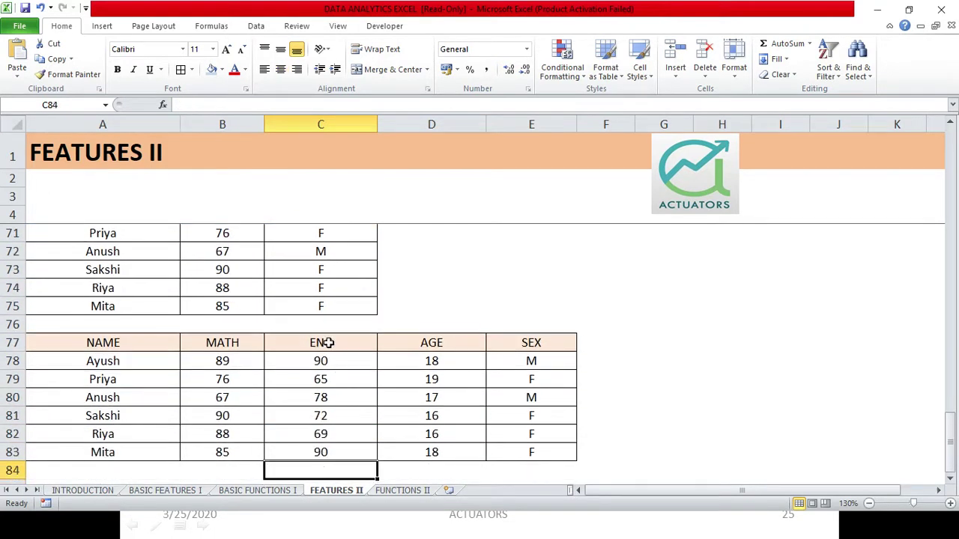
left_click_drag(327, 342, 307, 450)
left_click_drag(312, 343, 292, 449)
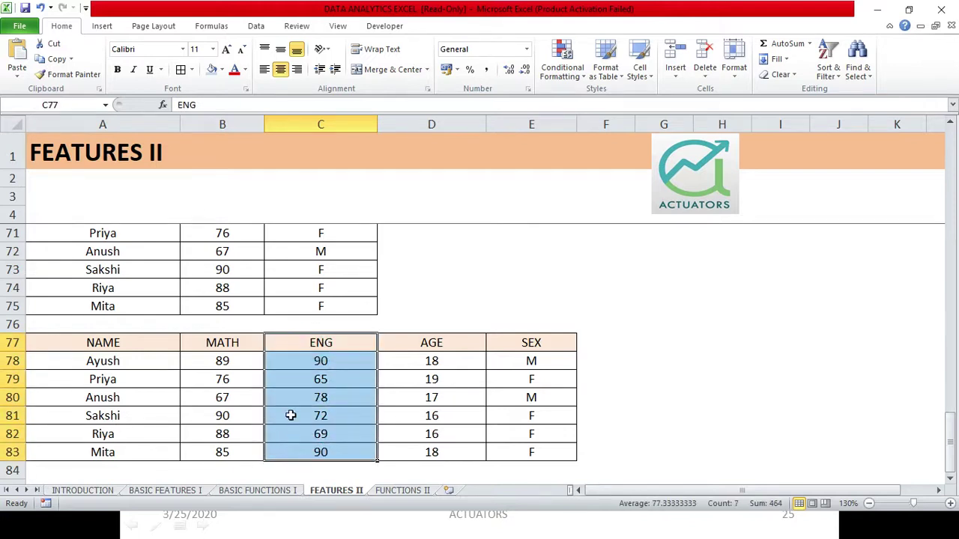
right_click(291, 415)
left_click(353, 277)
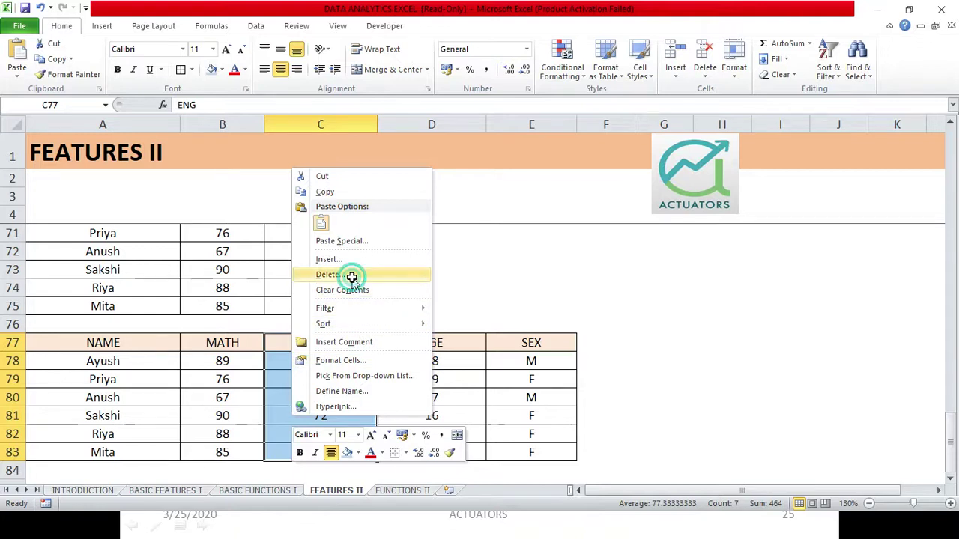
left_click(324, 315)
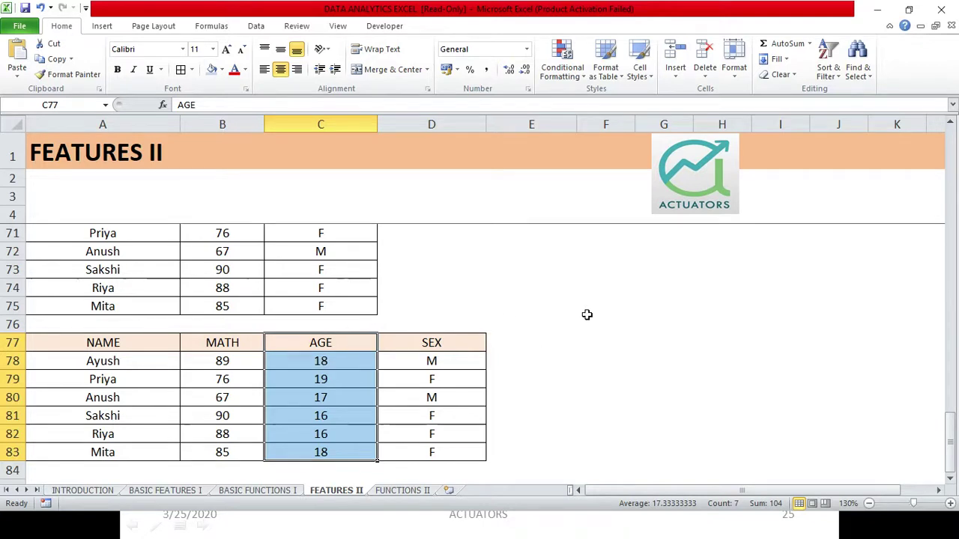
Step: Undo the deletion to bring back the second table's ENG column
key("ctrl+z")
key("Up")
key("Up")
key("Up")
key("Up")
key("Up")
key("Up")
key("Up")
key("Up")
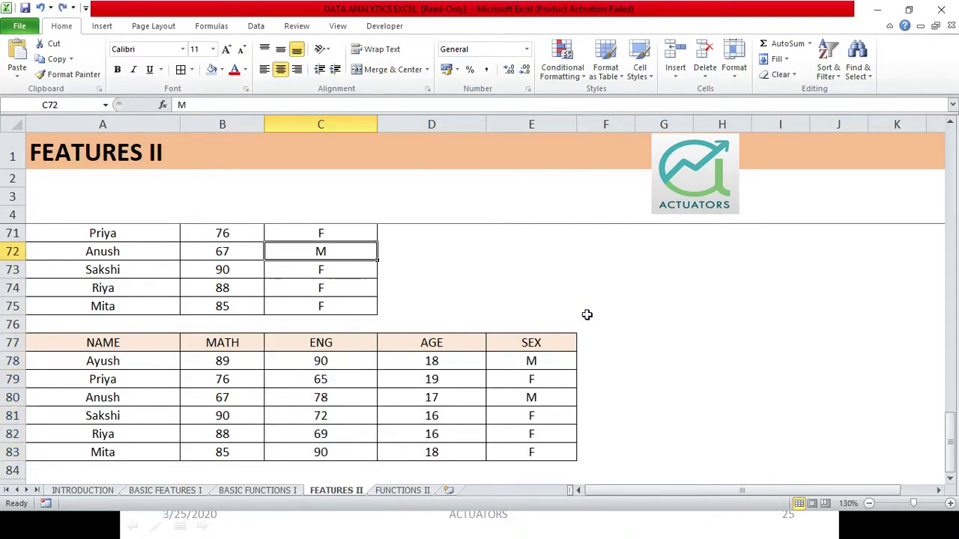
key("Up")
key("Up")
key("Left")
key("Down")
key("Right")
key("Down")
key("Down")
key("Down")
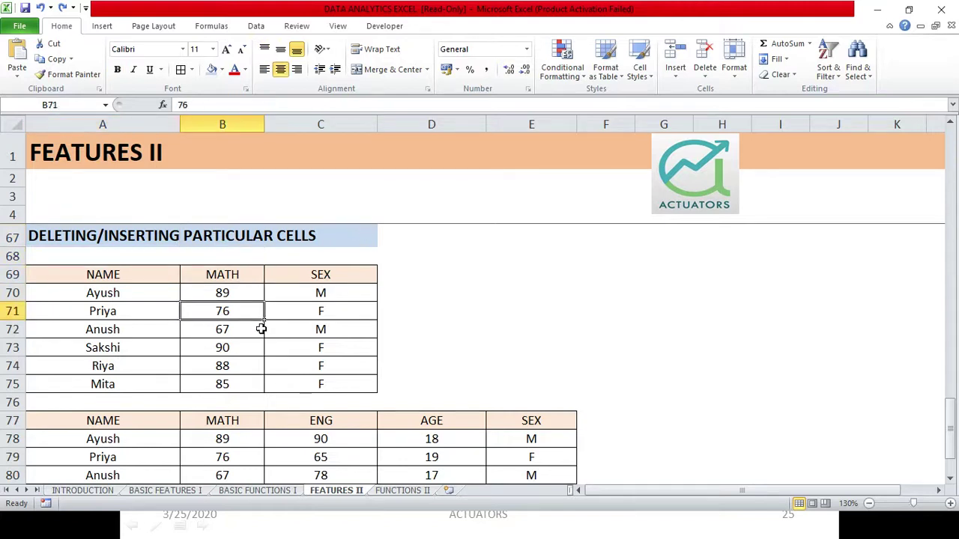
Step: Delete cell B73 (MATH score 90) with Shift cells up, moving column B up a row
left_click(225, 347)
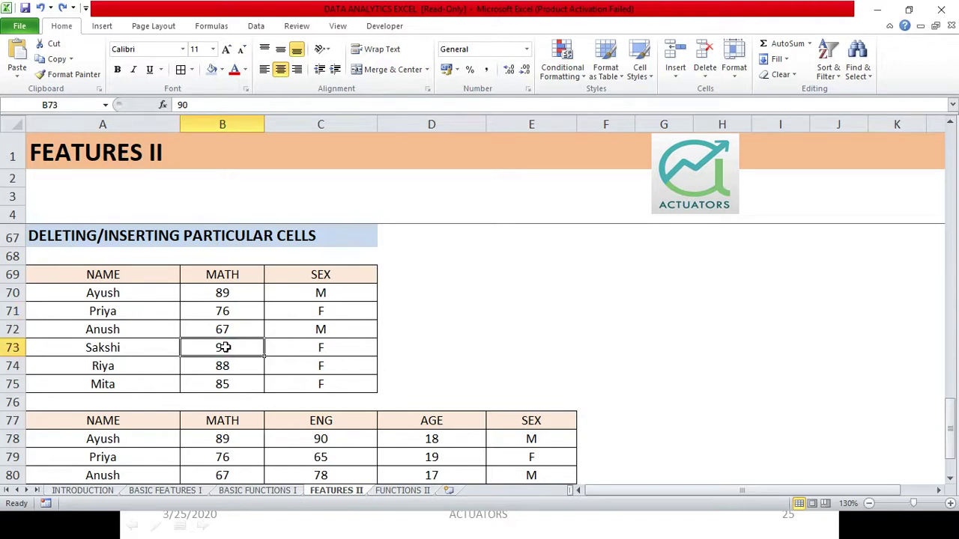
right_click(217, 357)
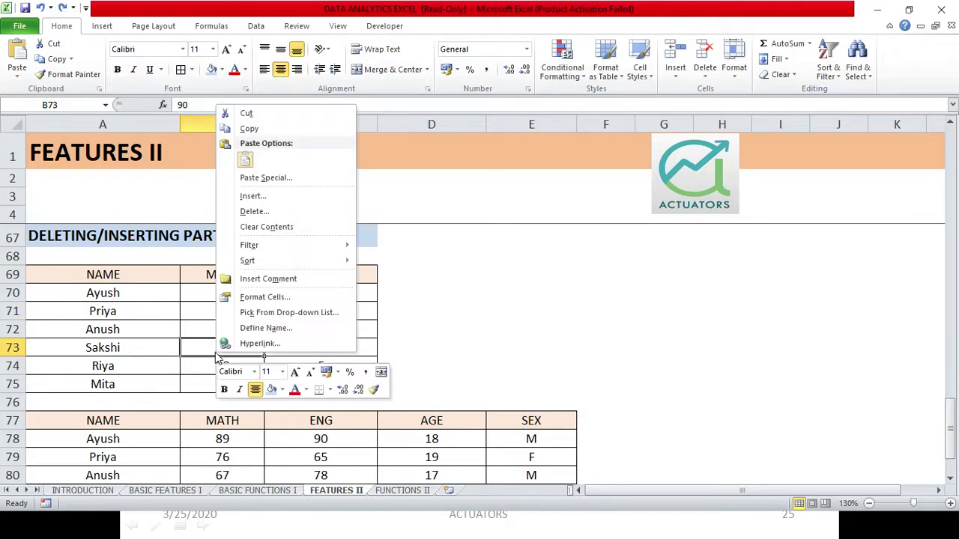
left_click(254, 213)
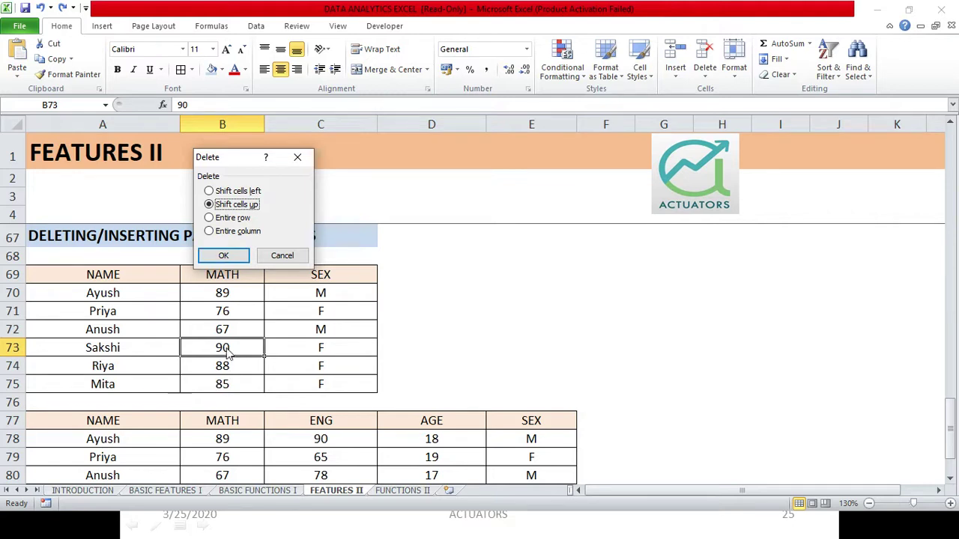
left_click(229, 255)
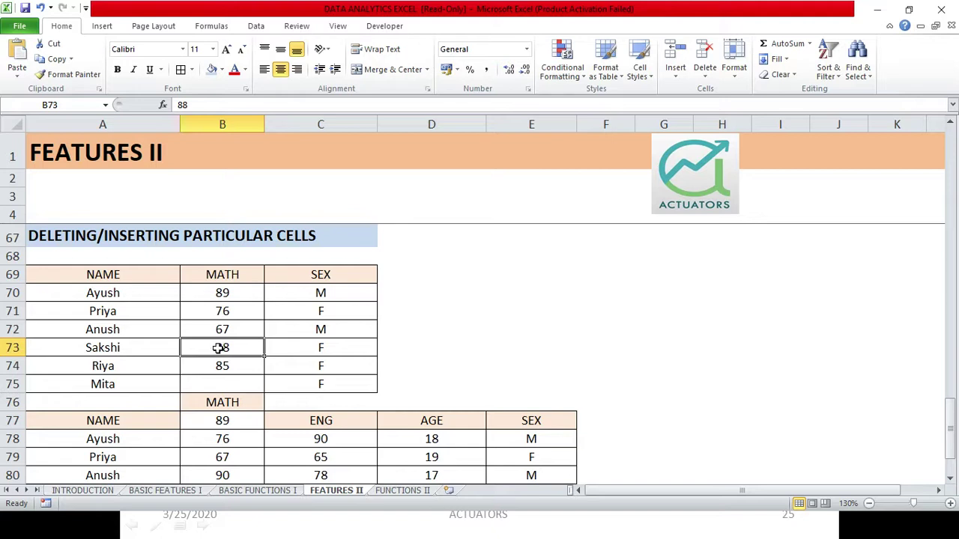
key("Down")
key("Down")
key("Down")
key("Down")
key("Down")
key("Down")
key("Down")
key("Down")
key("Down")
key("Down")
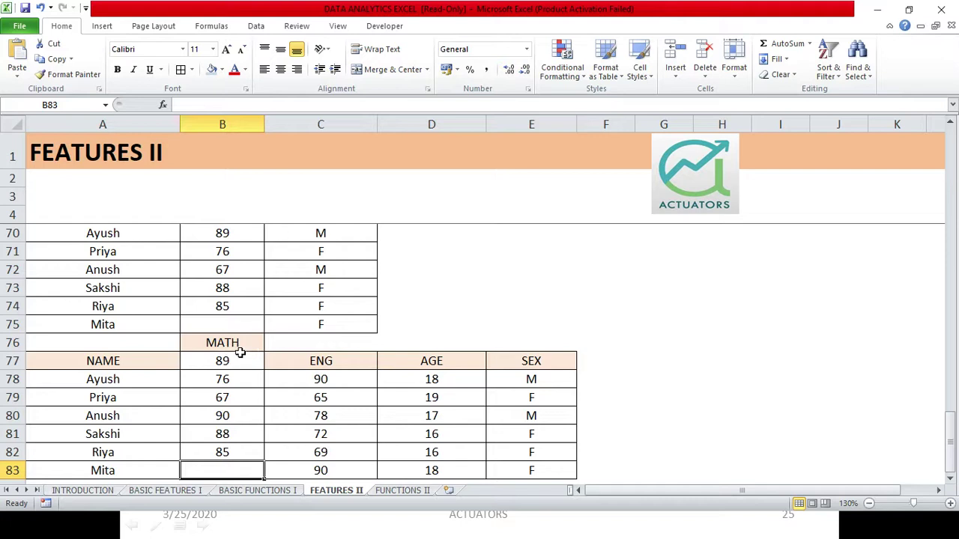
key("Up")
key("Up")
key("Up")
key("Up")
key("Up")
key("Up")
key("Up")
key("Up")
key("Up")
key("Up")
key("Up")
key("Up")
key("Up")
key("Up")
key("Up")
key("Up")
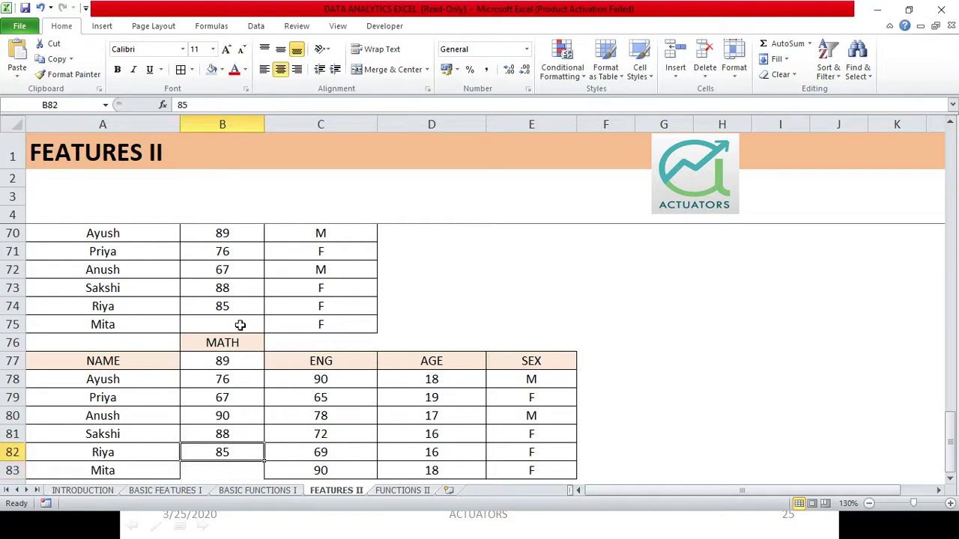
key("Down")
key("Down")
key("Down")
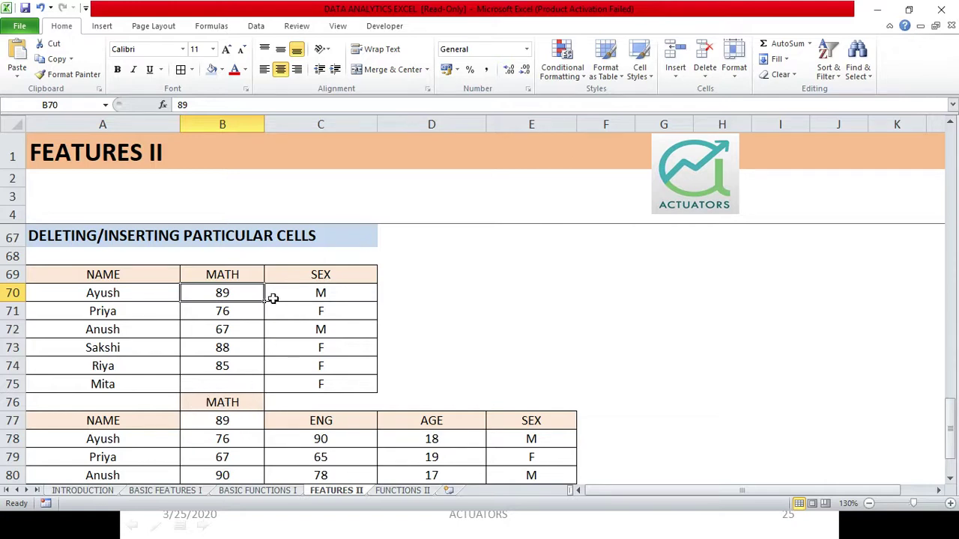
key("ctrl+z")
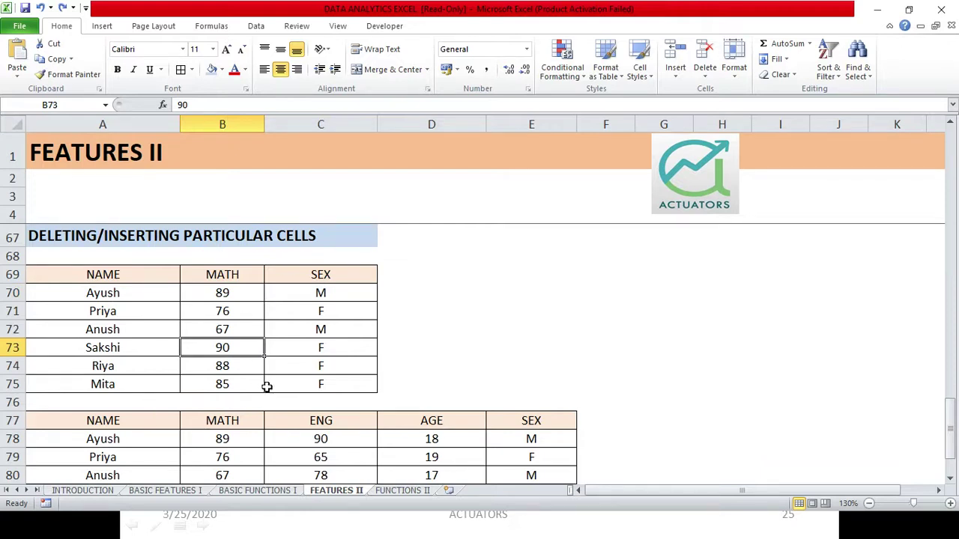
right_click(250, 350)
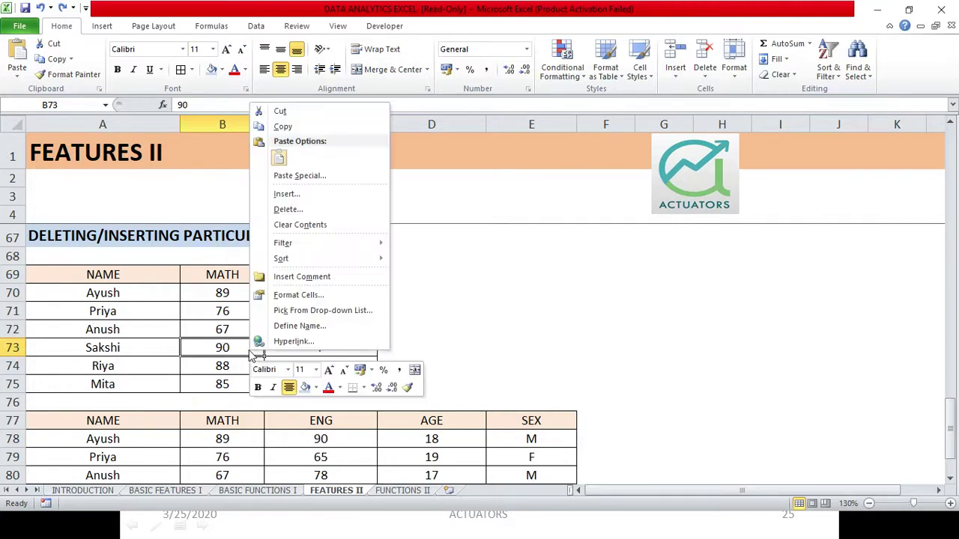
left_click(298, 212)
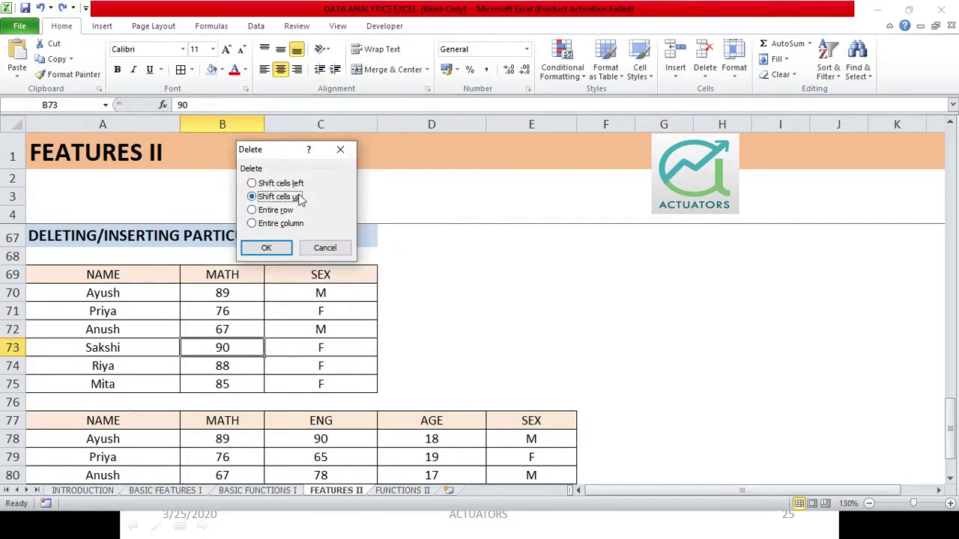
left_click(274, 247)
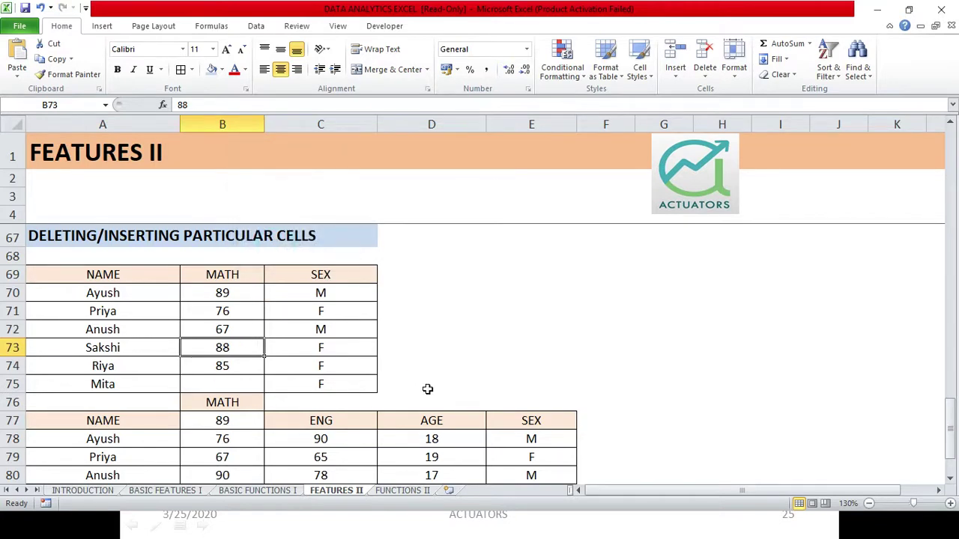
Step: Insert a blank cell at B76 with Shift cells down to push the MATH header back into line
left_click(224, 402)
right_click(224, 403)
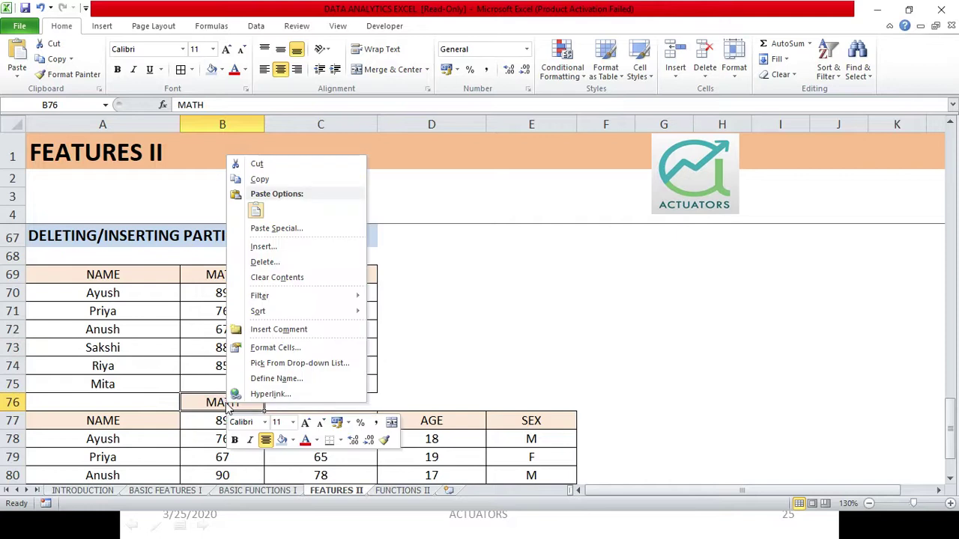
left_click(271, 247)
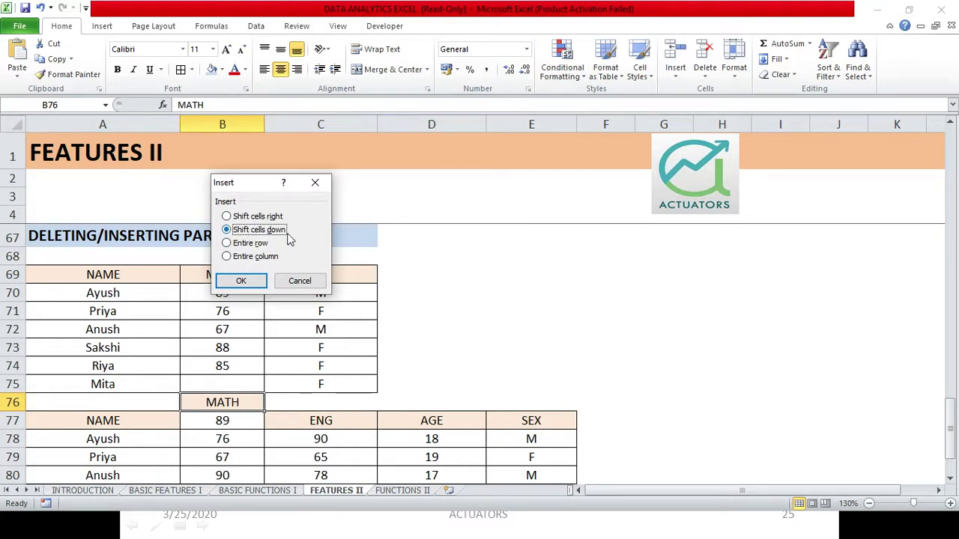
left_click(240, 281)
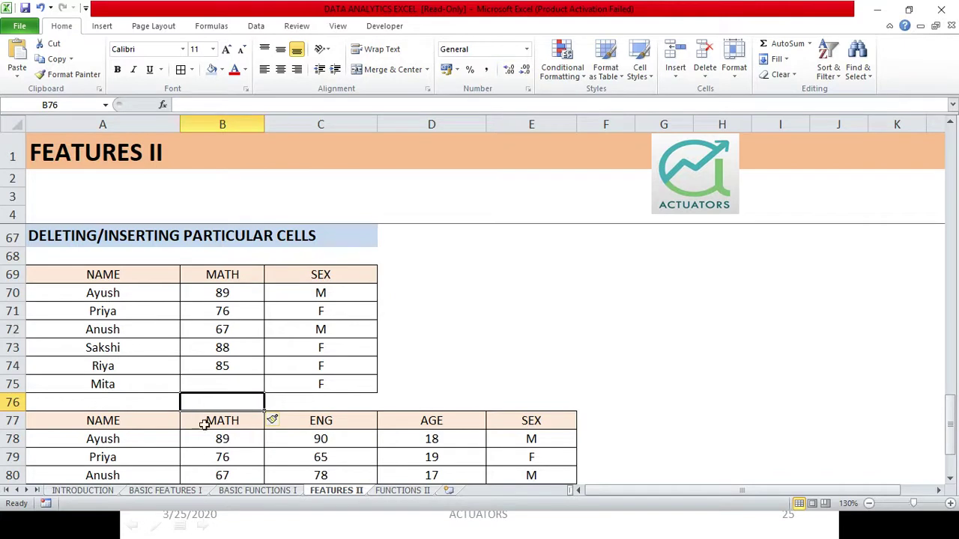